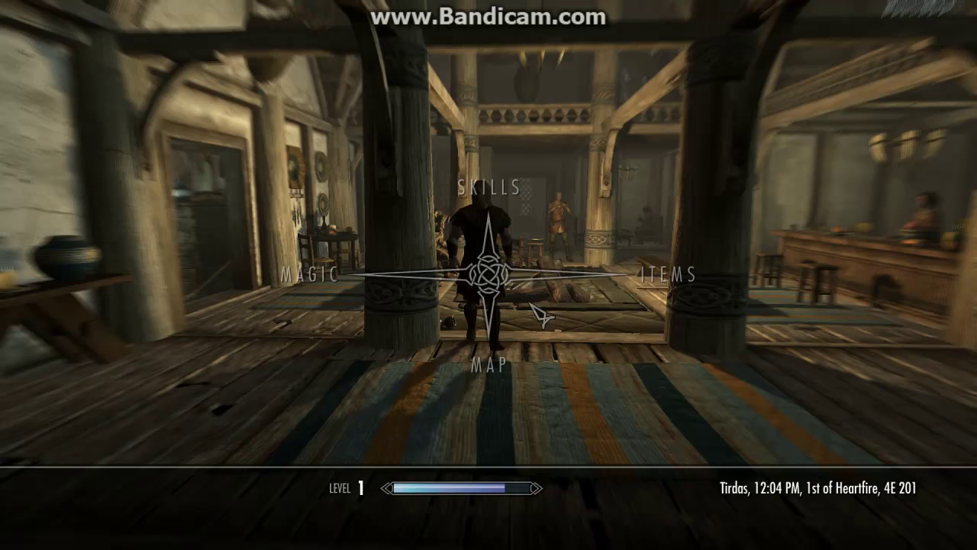
{"action": "key", "text": "Tab"}
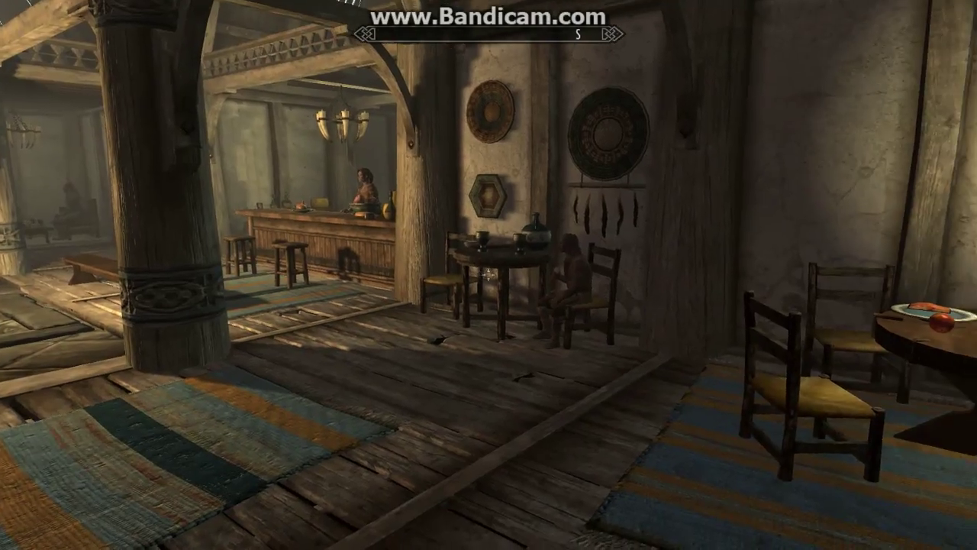
{"action": "key", "text": "w"}
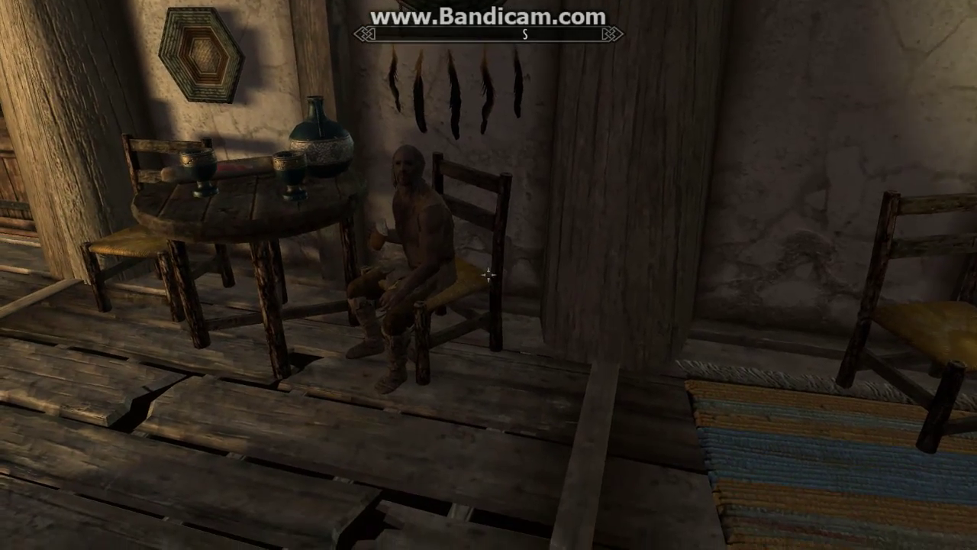
{"action": "mouse_move", "coordinate": [489, 275]}
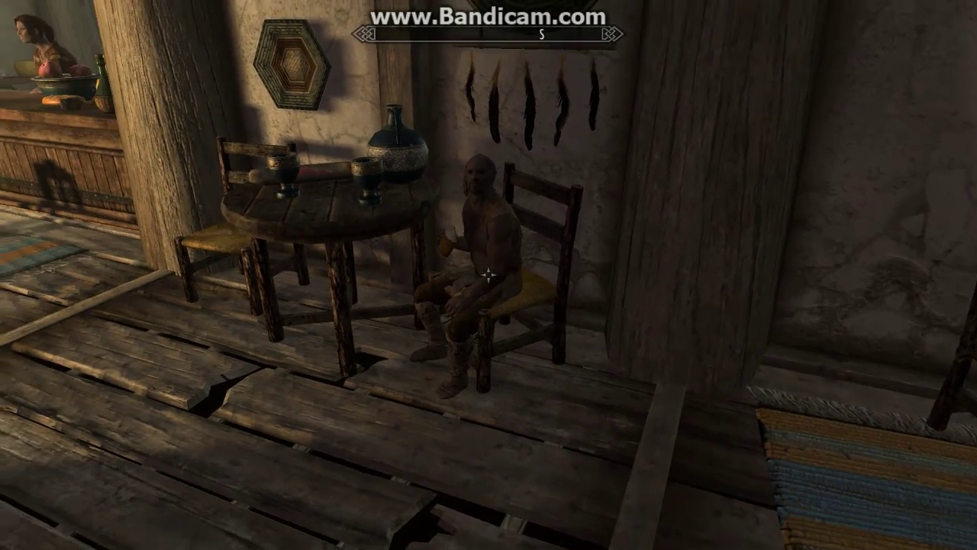
{"action": "key", "text": "w"}
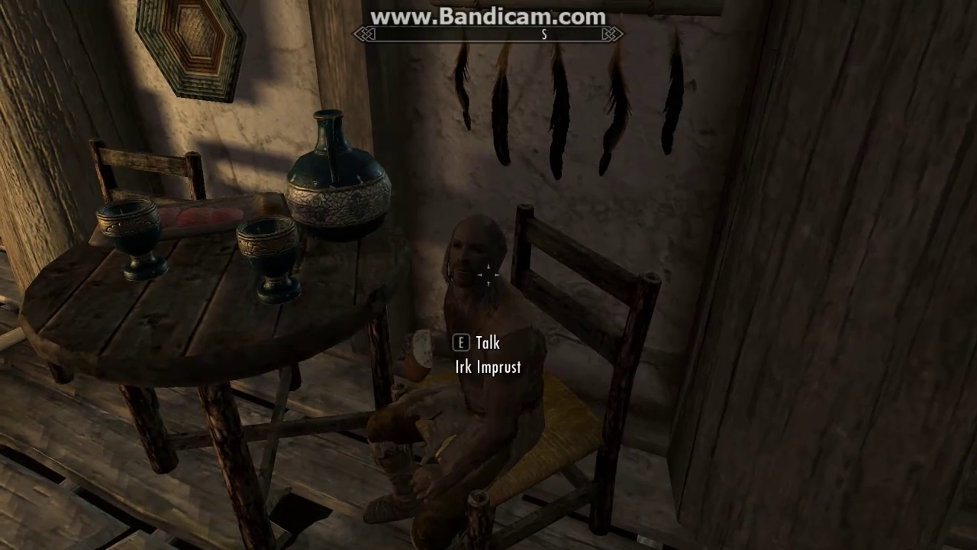
{"action": "key", "text": "s"}
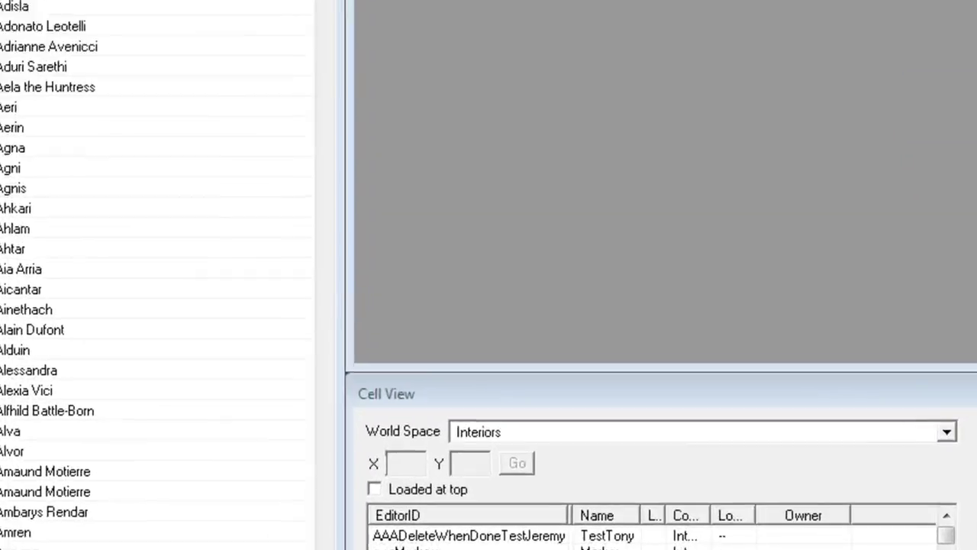
View the list of master and plugin files, close it, and create a new actor record.
{"action": "left_click", "coordinate": [6, 30]}
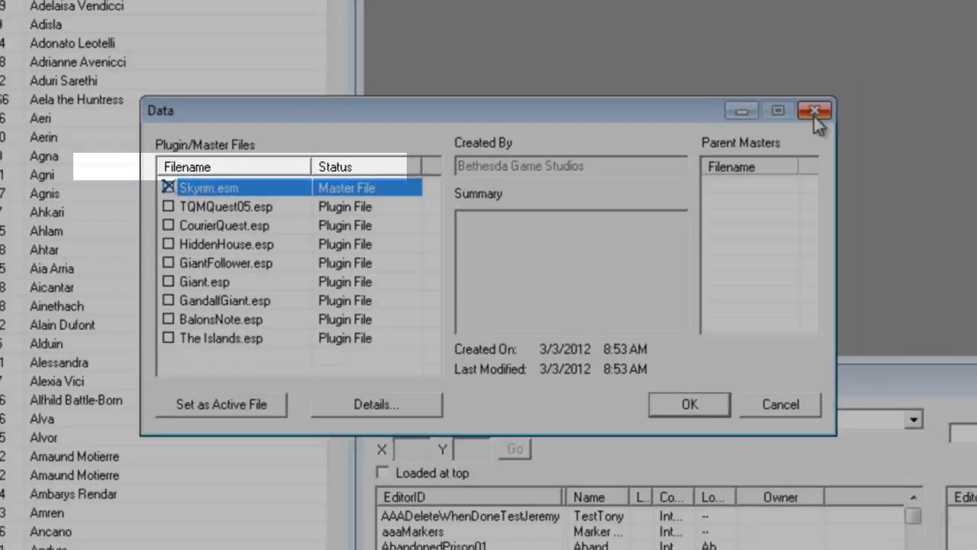
{"action": "left_click", "coordinate": [898, 72]}
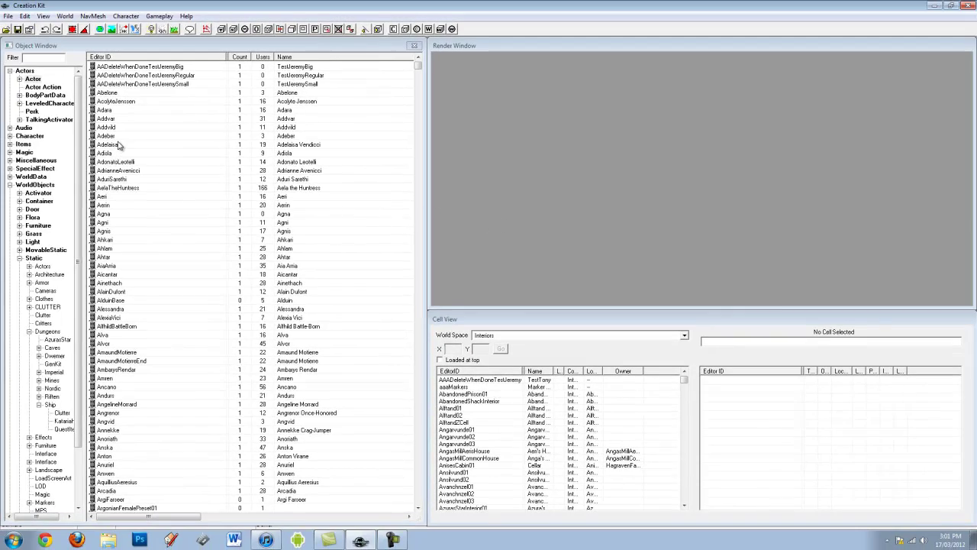
{"action": "right_click", "coordinate": [132, 119]}
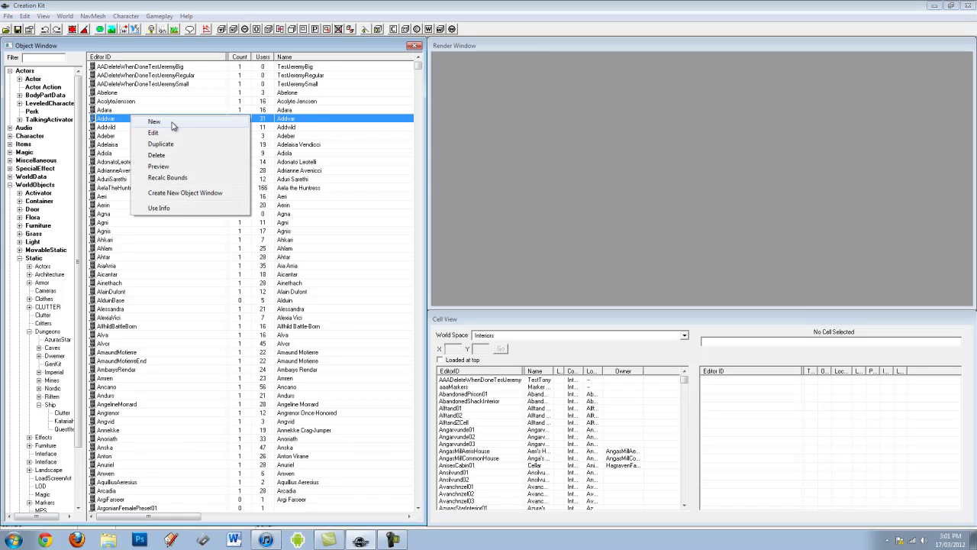
{"action": "left_click", "coordinate": [173, 126]}
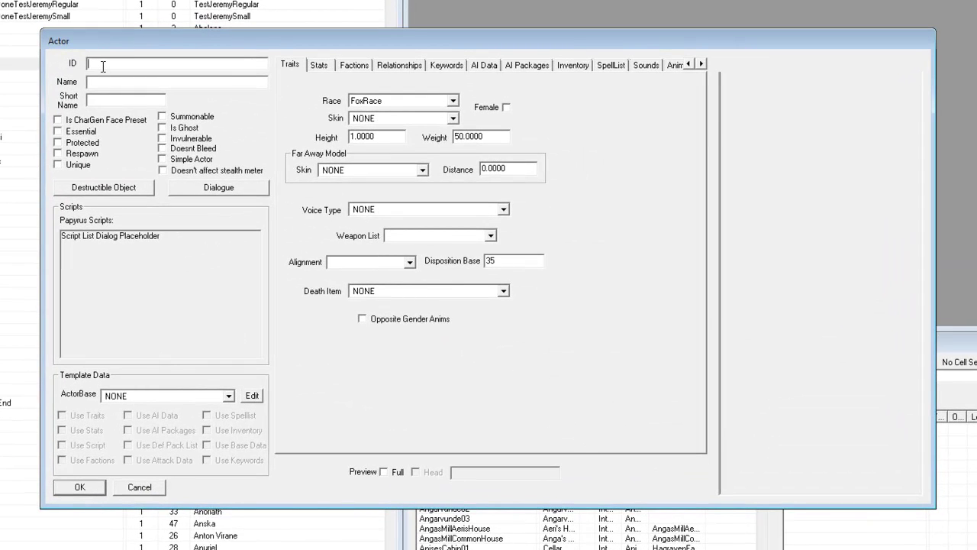
Set the new actor's ID to YoutubeIrkImprust.
{"action": "type", "text": "YouTubeirkImprust"}
{"action": "left_click", "coordinate": [120, 64]}
{"action": "key", "text": "BackSpace"}
{"action": "type", "text": "I"}
Name the actor Irk Imprust with the short name Irk, and flag it as Unique.
{"action": "left_click", "coordinate": [159, 83]}
{"action": "type", "text": "Irk Imprust"}
{"action": "left_click", "coordinate": [136, 102]}
{"action": "type", "text": "Irk"}
{"action": "left_click", "coordinate": [61, 165]}
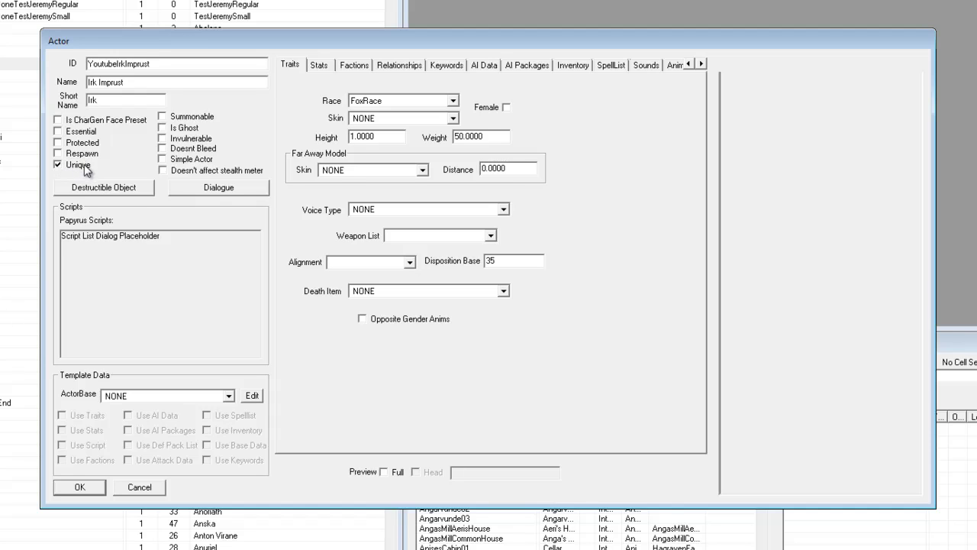
Set the actor's race to ImperialRace.
{"action": "left_click", "coordinate": [407, 102]}
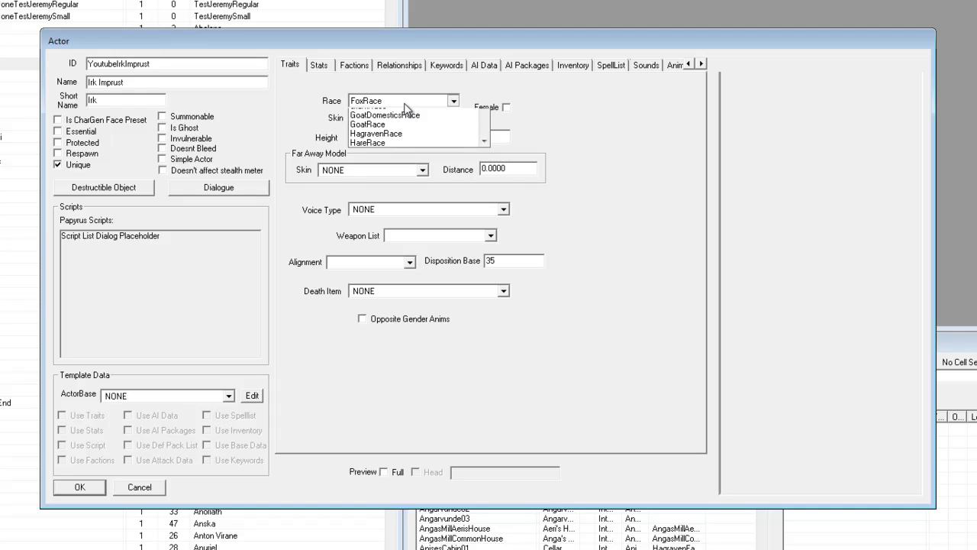
{"action": "scroll", "coordinate": [458, 151], "scroll_direction": "down", "scroll_amount": 3}
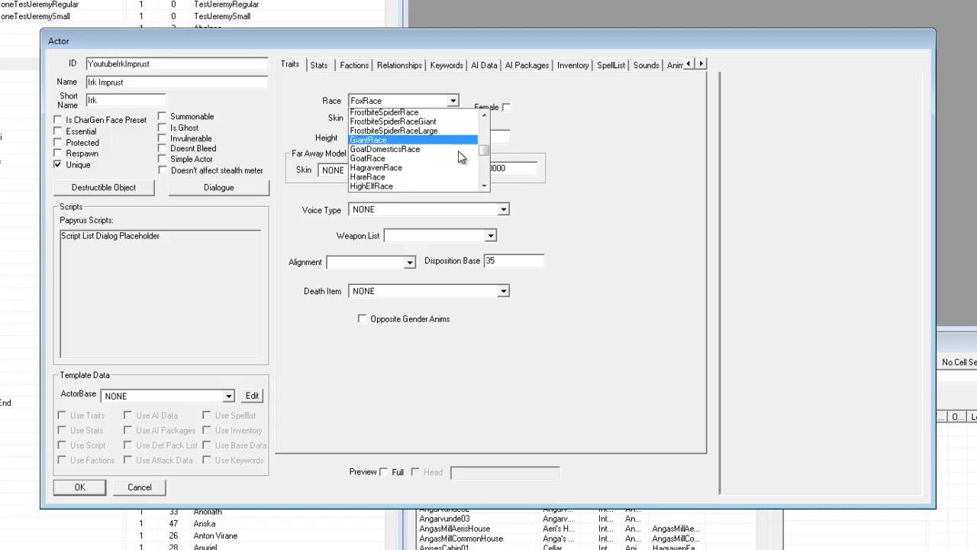
{"action": "left_click", "coordinate": [417, 170]}
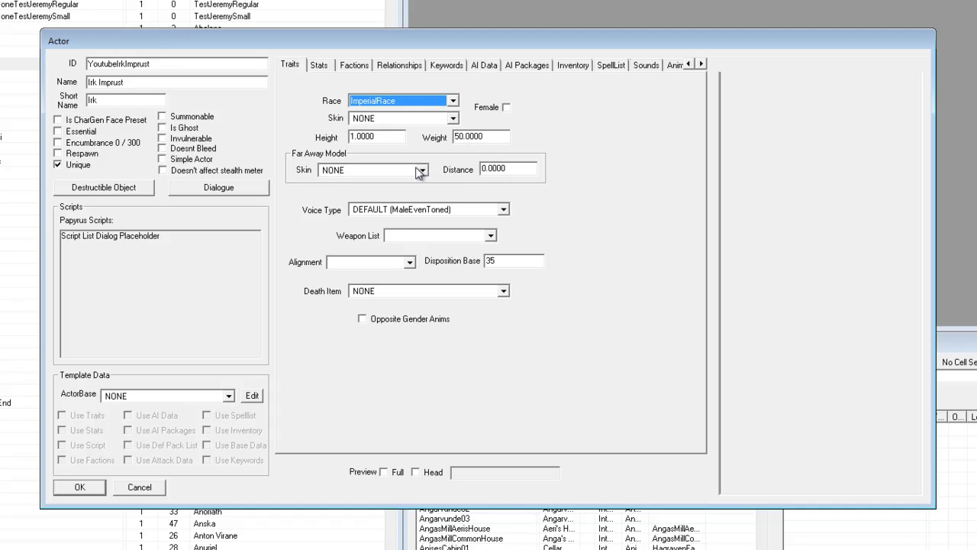
Turn on the full-body preview of the actor and frame the figure in it.
{"action": "left_click", "coordinate": [387, 472]}
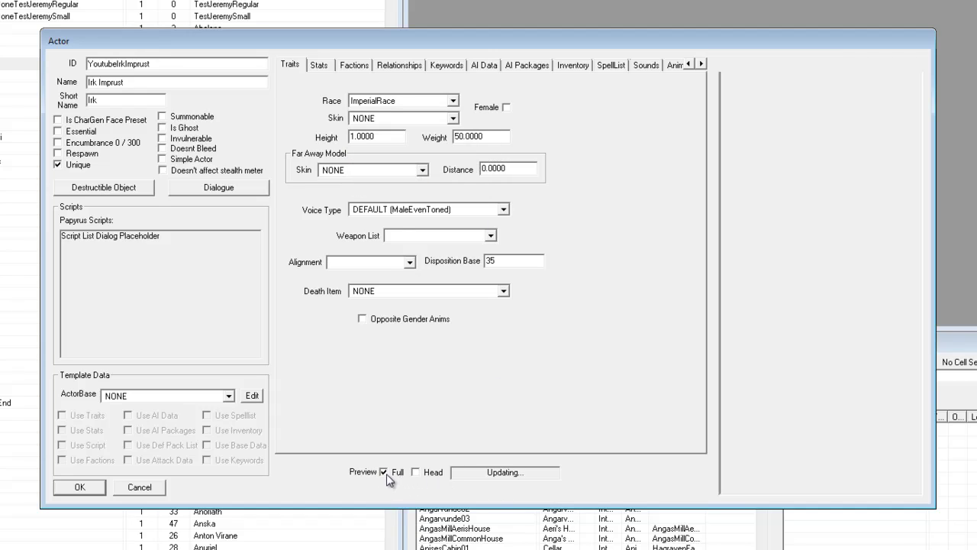
{"action": "mouse_move", "coordinate": [821, 260]}
{"action": "left_mouse_down"}
{"action": "mouse_move", "coordinate": [898, 285]}
{"action": "mouse_move", "coordinate": [722, 323]}
{"action": "mouse_move", "coordinate": [811, 265]}
{"action": "left_mouse_up"}
{"action": "scroll", "coordinate": [838, 284], "scroll_direction": "up", "scroll_amount": 5}
{"action": "scroll", "coordinate": [837, 286], "scroll_direction": "down", "scroll_amount": 3}
{"action": "scroll", "coordinate": [836, 286], "scroll_direction": "up", "scroll_amount": 2}
{"action": "scroll", "coordinate": [835, 286], "scroll_direction": "down", "scroll_amount": 2}
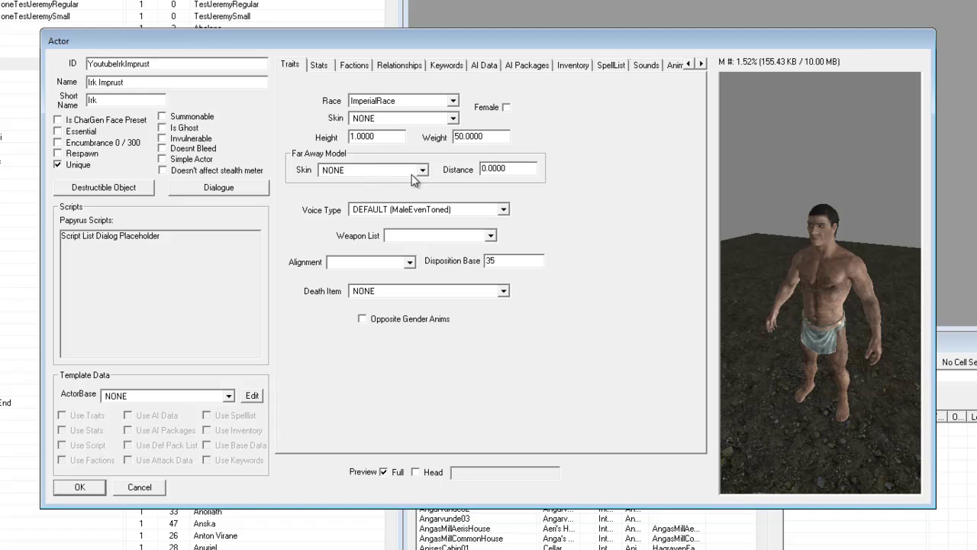
Set the actor's height to 0.8.
{"action": "double_click", "coordinate": [381, 139]}
{"action": "type", "text": ".8"}
{"action": "left_click", "coordinate": [849, 213]}
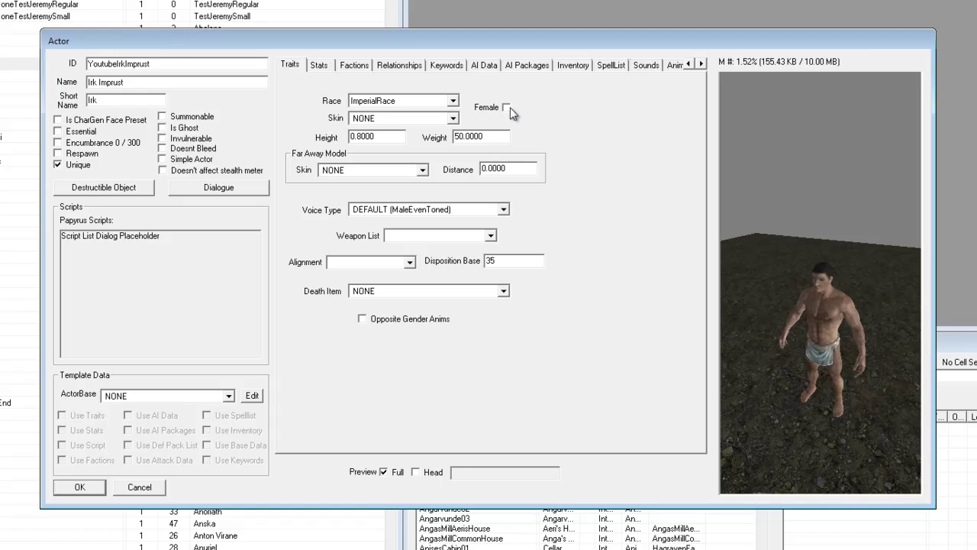
Set the actor's voice type to MaleOldGrumpy.
{"action": "left_click", "coordinate": [430, 210]}
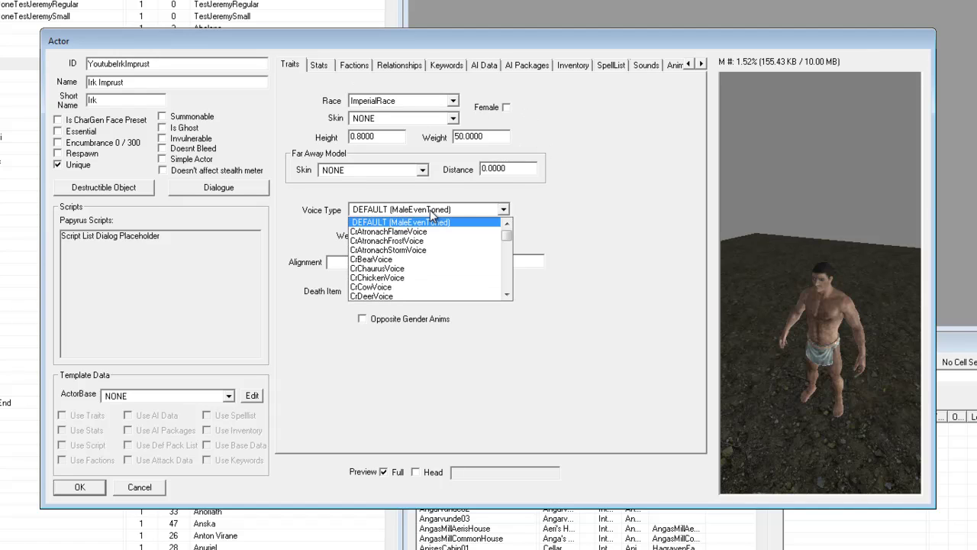
{"action": "type", "text": "malen"}
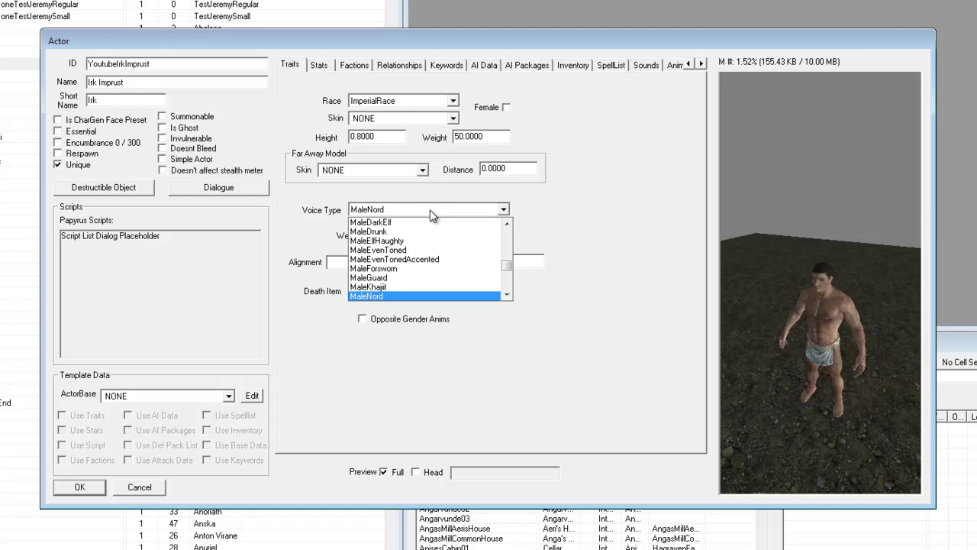
{"action": "scroll", "coordinate": [398, 291], "scroll_direction": "down", "scroll_amount": 1}
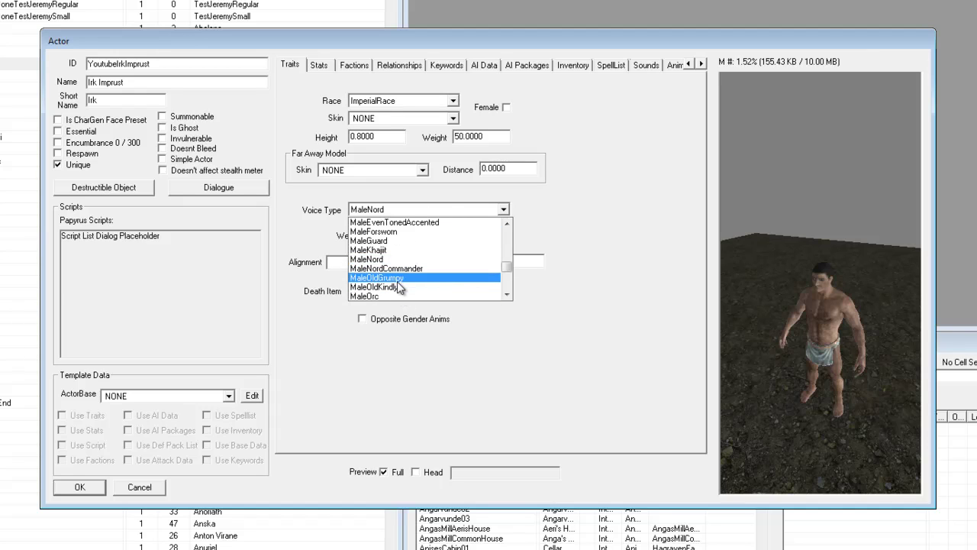
{"action": "left_click", "coordinate": [398, 278]}
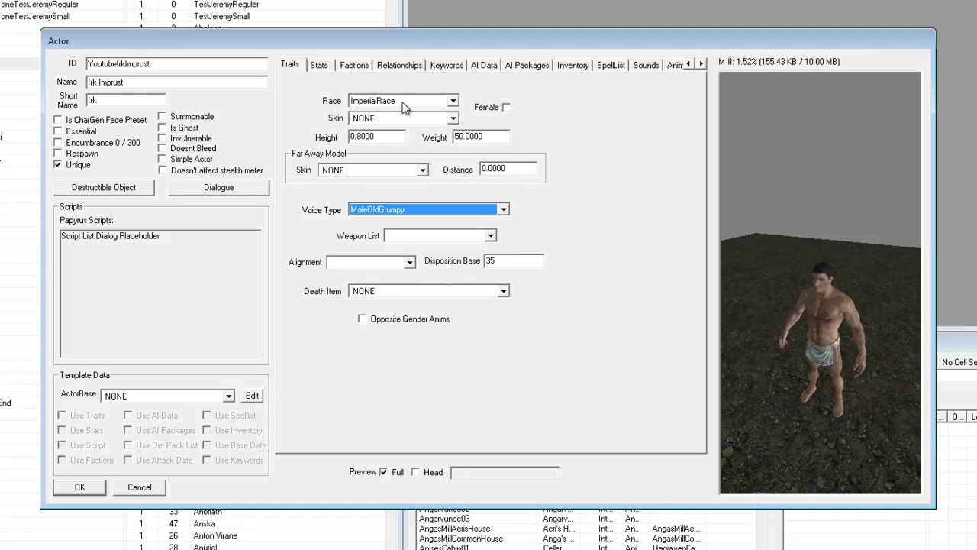
Set the actor's level to 5 in its leveling data.
{"action": "left_click", "coordinate": [319, 65]}
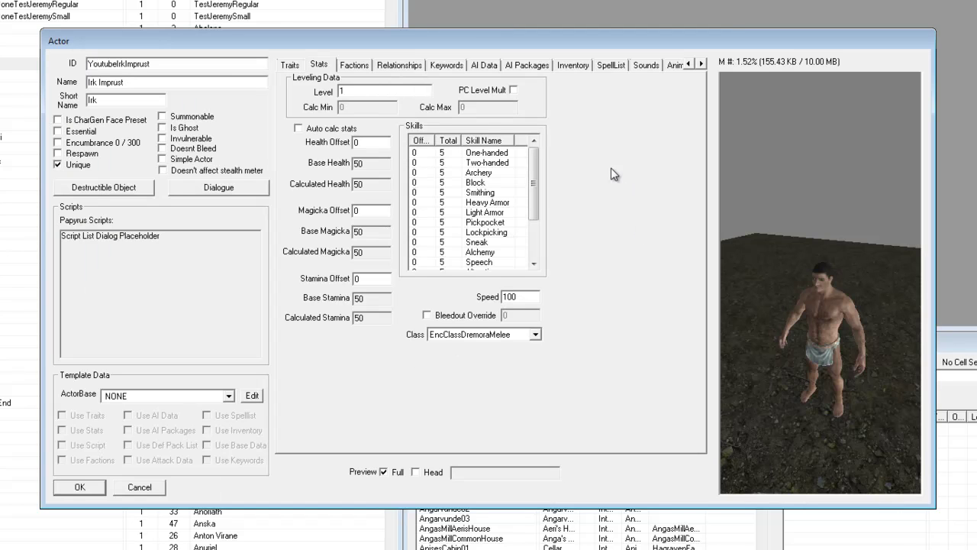
{"action": "left_click_drag", "start_coordinate": [360, 91], "coordinate": [265, 92]}
{"action": "type", "text": "5"}
Open the actor's Character Gen Parts settings and examine the figure up close in the preview.
{"action": "left_click", "coordinate": [702, 64]}
{"action": "left_click", "coordinate": [703, 64]}
{"action": "left_click", "coordinate": [702, 65]}
{"action": "left_click", "coordinate": [703, 64]}
{"action": "left_click", "coordinate": [703, 64]}
{"action": "left_click", "coordinate": [702, 64]}
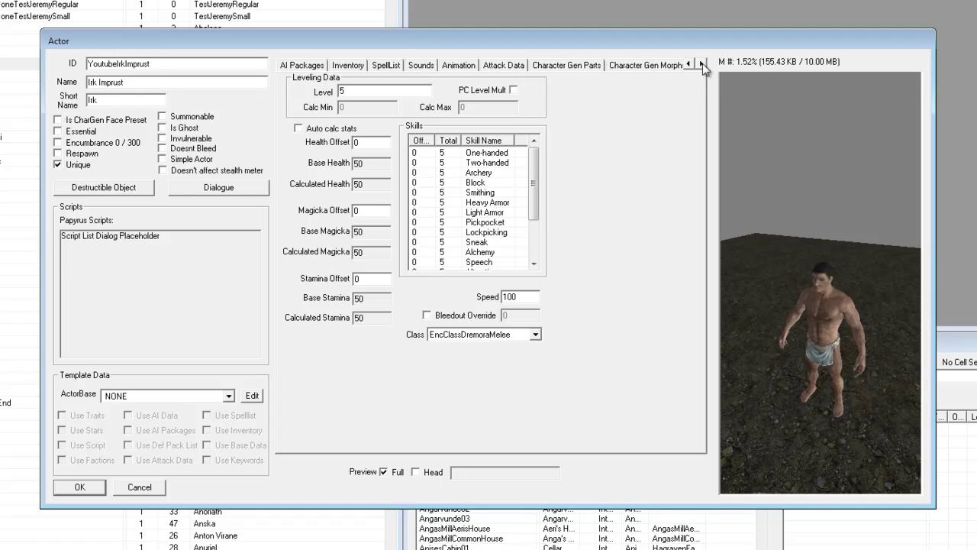
{"action": "left_click", "coordinate": [703, 64]}
{"action": "left_click", "coordinate": [702, 65]}
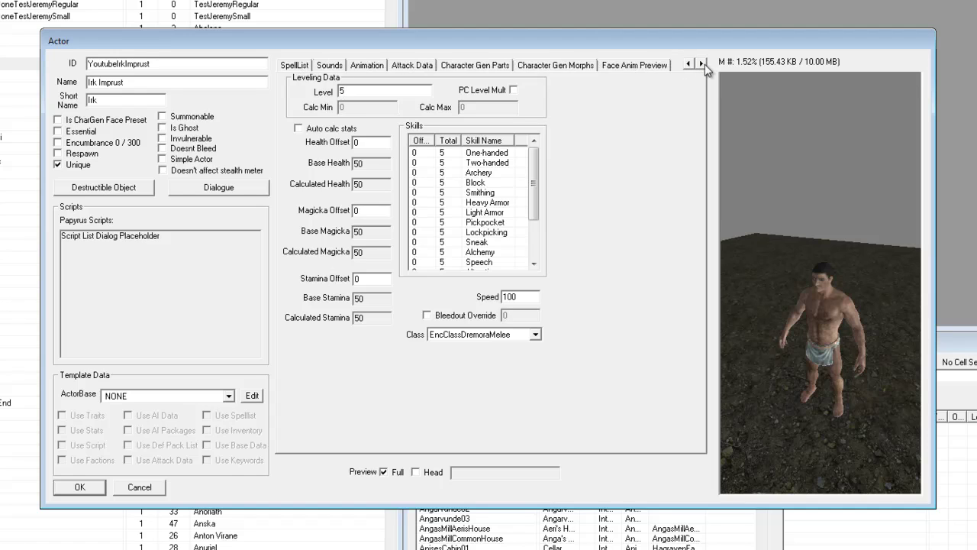
{"action": "left_click", "coordinate": [491, 66]}
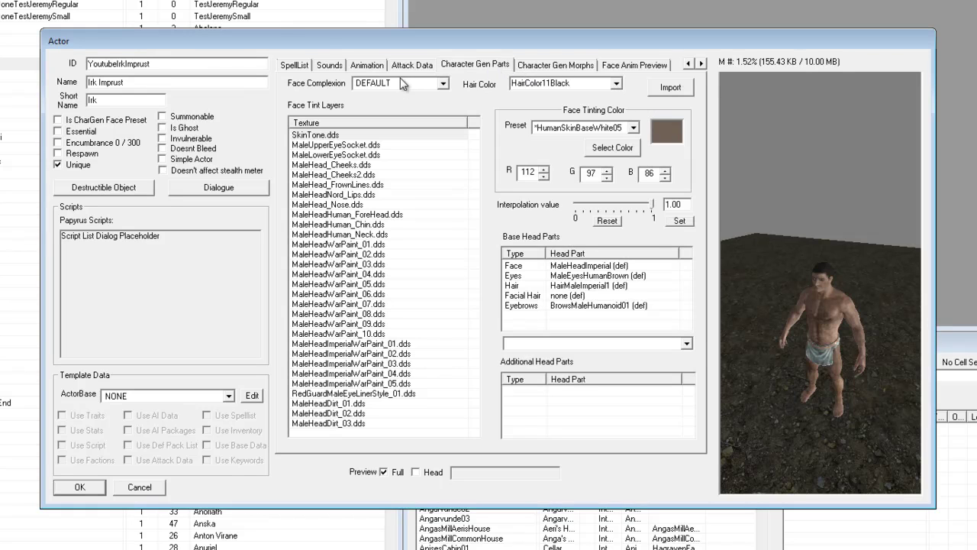
{"action": "middle_click_drag", "start_coordinate": [832, 340], "coordinate": [840, 287]}
{"action": "scroll", "coordinate": [845, 248], "scroll_direction": "up", "scroll_amount": 3}
{"action": "scroll", "coordinate": [846, 251], "scroll_direction": "down", "scroll_amount": 2}
{"action": "middle_click_drag", "start_coordinate": [846, 252], "coordinate": [823, 270]}
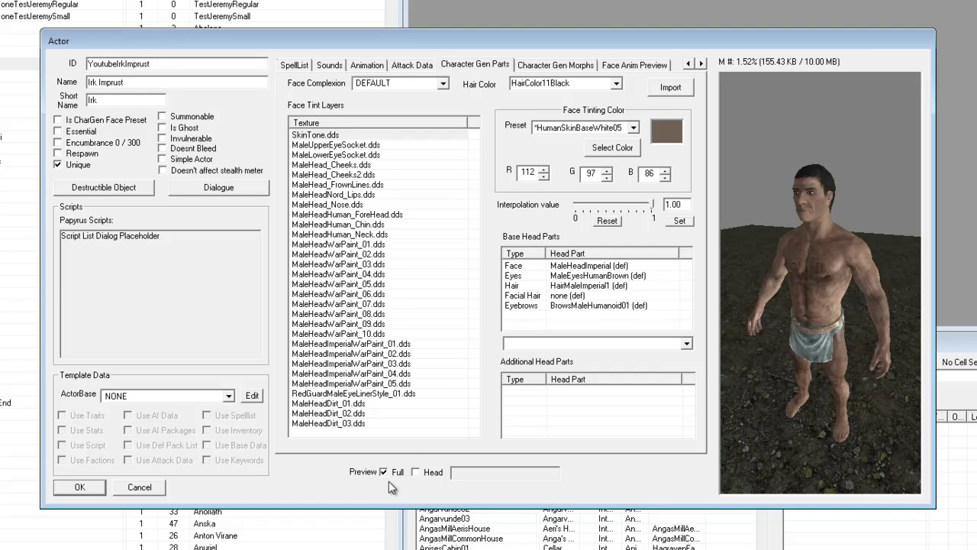
Set the actor's hair head part to HairMaleNord20 and switch the preview to the head only.
{"action": "left_click", "coordinate": [598, 267]}
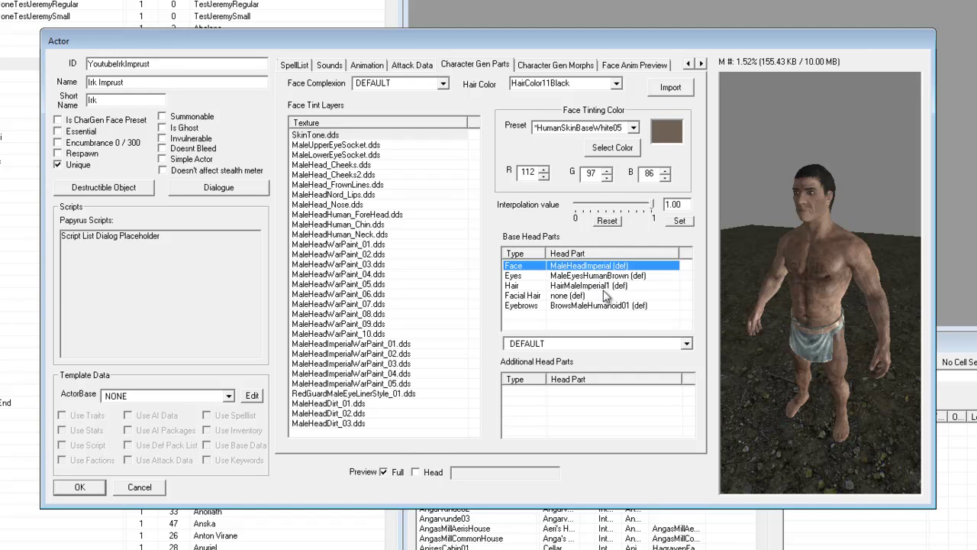
{"action": "left_click", "coordinate": [592, 347]}
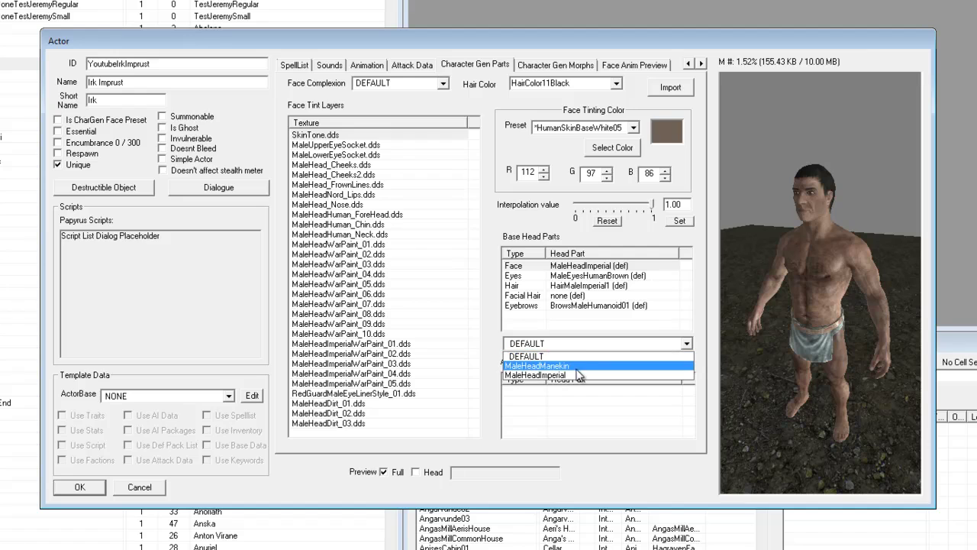
{"action": "left_click", "coordinate": [582, 345]}
{"action": "left_click", "coordinate": [613, 276]}
{"action": "left_click", "coordinate": [583, 285]}
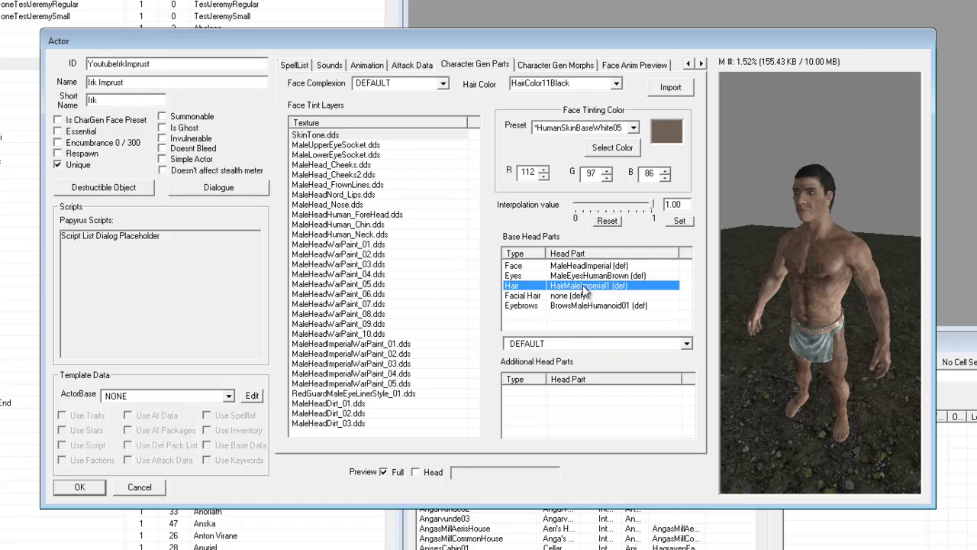
{"action": "left_click", "coordinate": [580, 344]}
{"action": "left_click", "coordinate": [556, 364]}
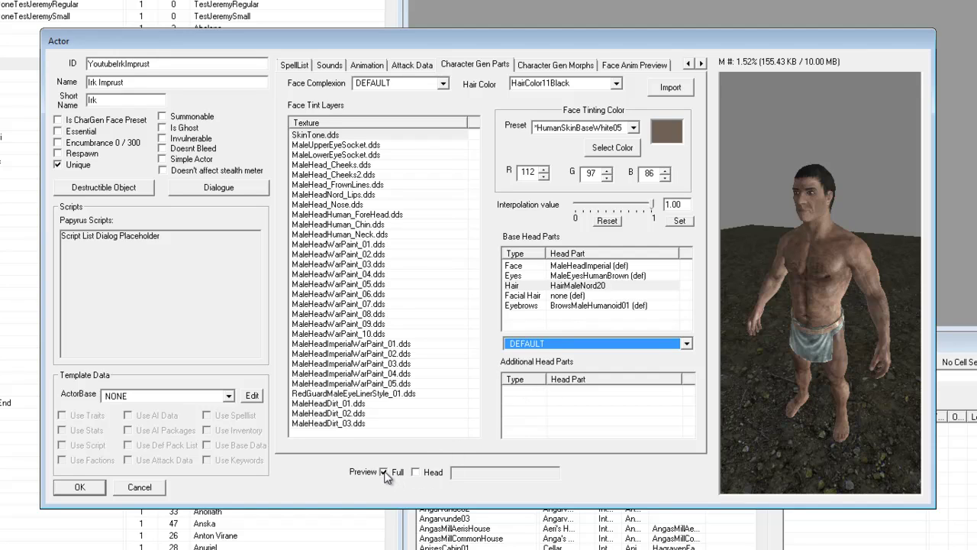
{"action": "double_click", "coordinate": [383, 472]}
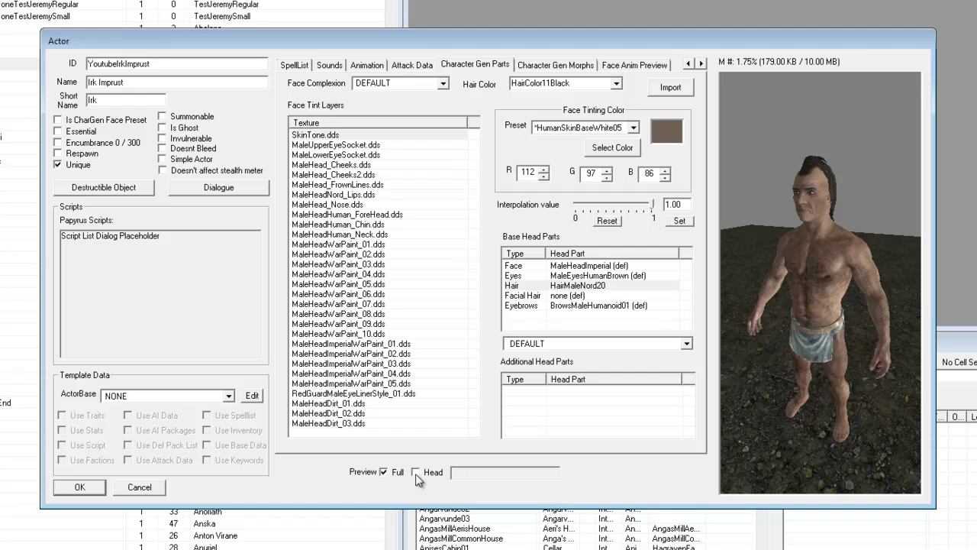
{"action": "left_click", "coordinate": [416, 472]}
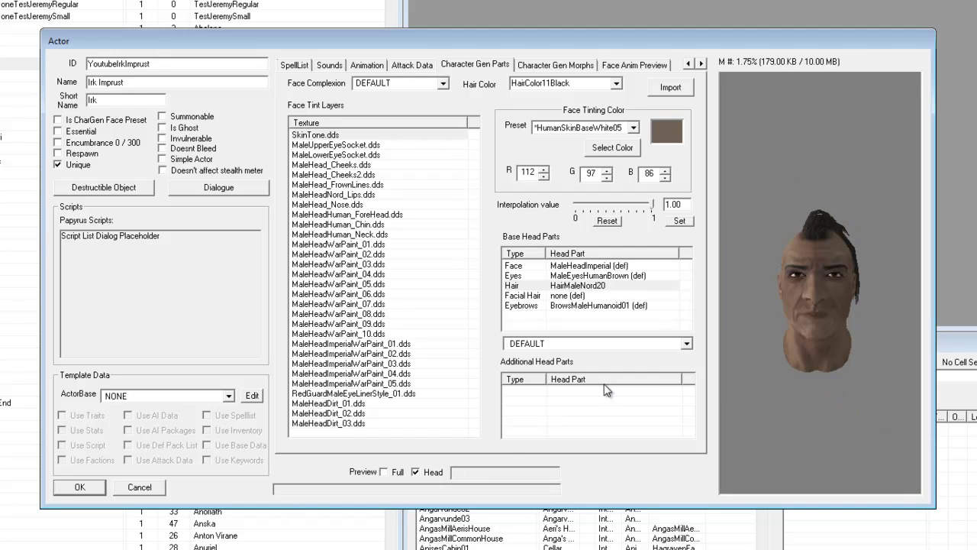
Compare the available hairstyles on the head preview and set the hair head part to HairMaleNord19.
{"action": "left_click", "coordinate": [570, 345]}
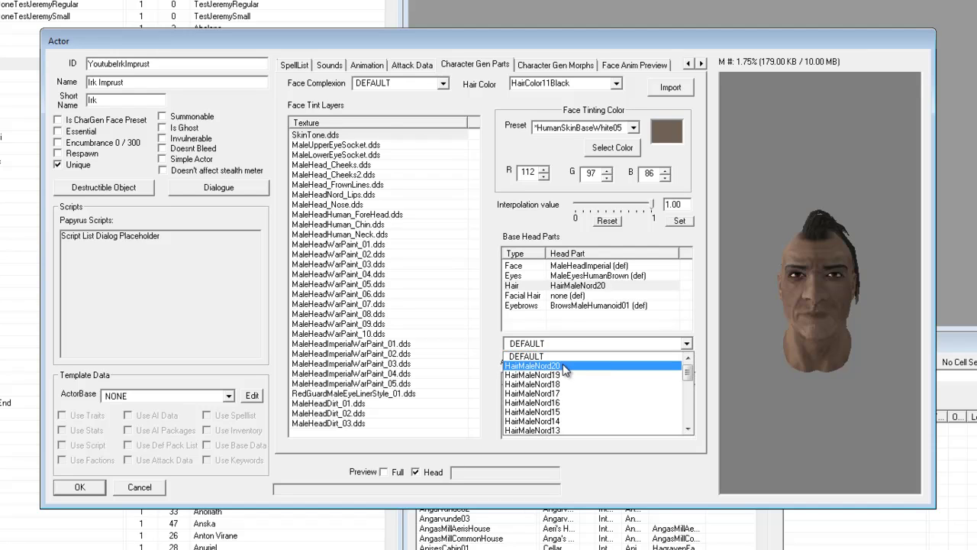
{"action": "left_click", "coordinate": [563, 366]}
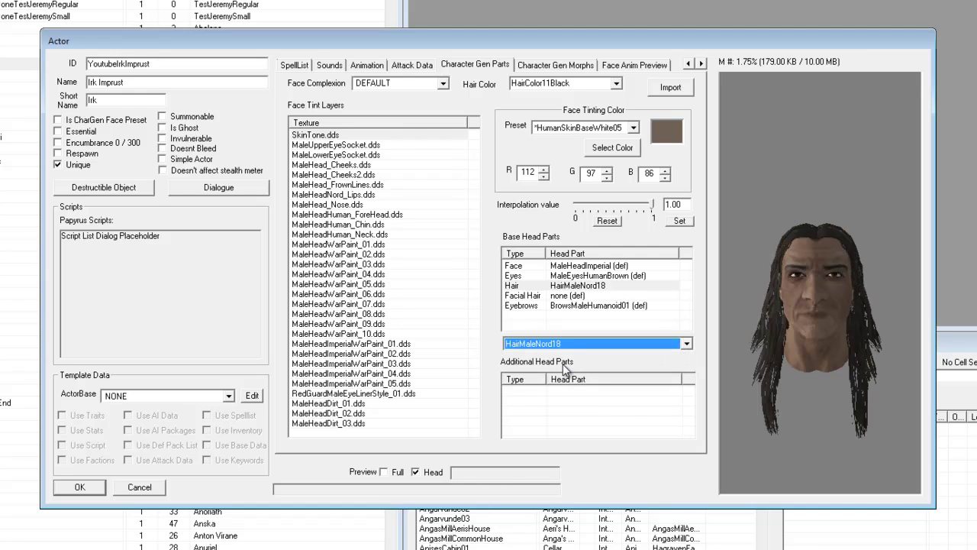
{"action": "key", "text": "Down"}
{"action": "key", "text": "Down"}
{"action": "key", "text": "Down"}
{"action": "key", "text": "Down"}
{"action": "key", "text": "Down"}
{"action": "key", "text": "Down"}
{"action": "key", "text": "Down"}
{"action": "key", "text": "Down"}
{"action": "key", "text": "Down"}
{"action": "key", "text": "Down"}
{"action": "key", "text": "Down"}
{"action": "key", "text": "Down"}
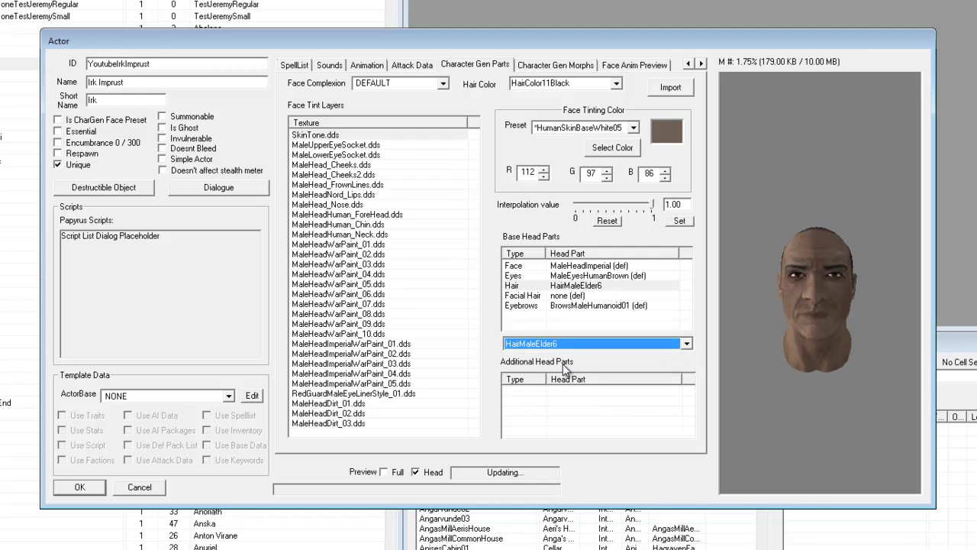
{"action": "key", "text": "Down"}
{"action": "key", "text": "Down"}
{"action": "key", "text": "Down"}
{"action": "key", "text": "Down"}
{"action": "key", "text": "Down"}
{"action": "key", "text": "Down"}
{"action": "key", "text": "Down"}
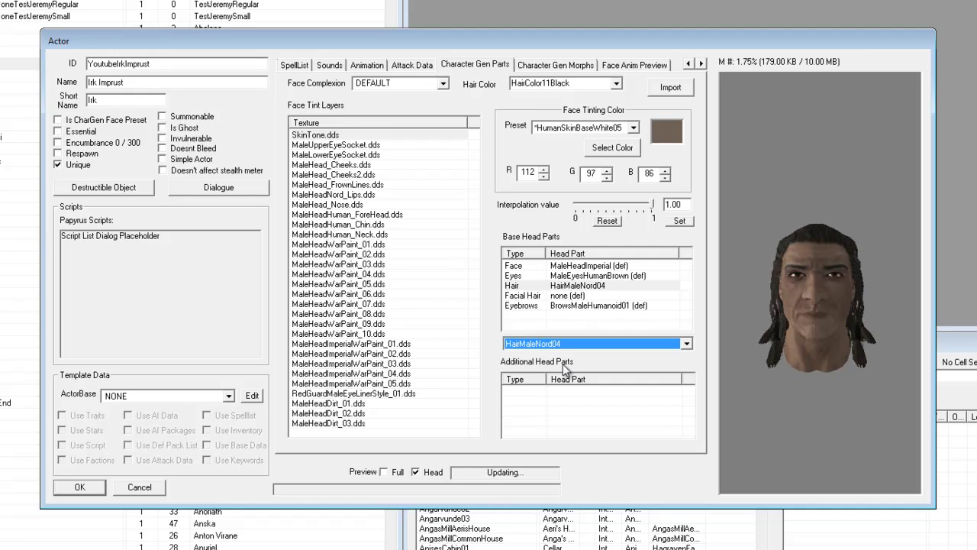
{"action": "key", "text": "Down"}
{"action": "key", "text": "Down"}
{"action": "key", "text": "Down"}
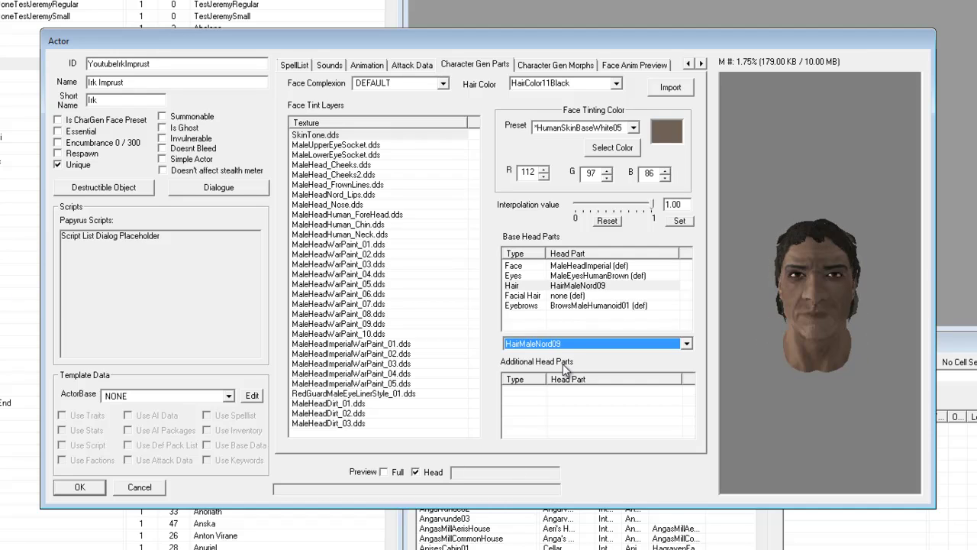
{"action": "key", "text": "Down"}
{"action": "key", "text": "Down"}
{"action": "key", "text": "Down"}
{"action": "key", "text": "Down"}
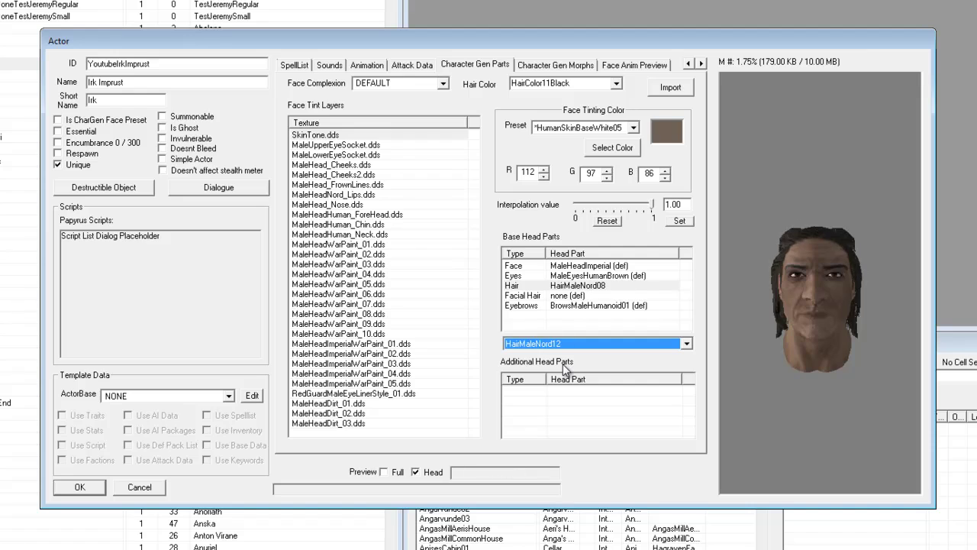
{"action": "key", "text": "Down"}
{"action": "key", "text": "Down"}
{"action": "key", "text": "Down"}
{"action": "key", "text": "Down"}
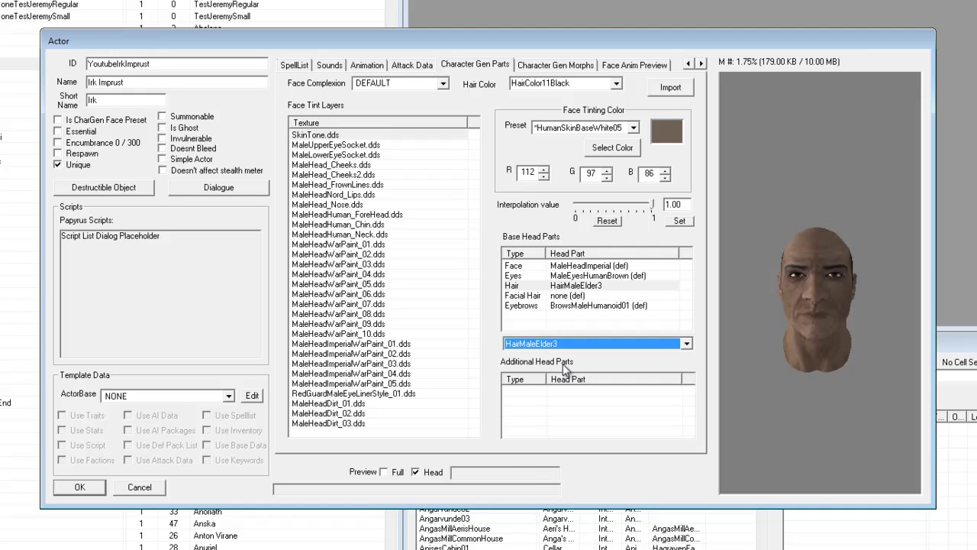
{"action": "key", "text": "Down"}
{"action": "key", "text": "Down"}
{"action": "key", "text": "Down"}
{"action": "key", "text": "Down"}
{"action": "key", "text": "Down"}
{"action": "key", "text": "Down"}
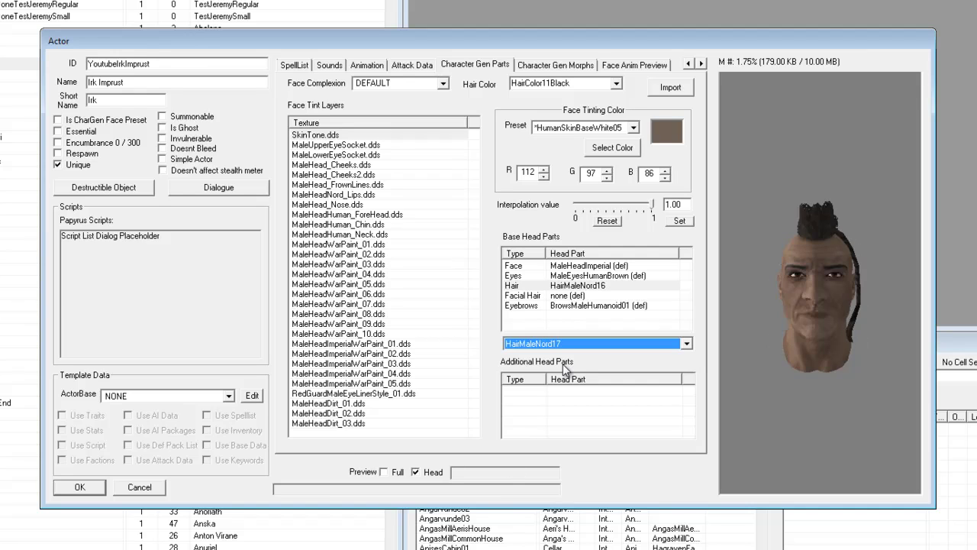
{"action": "key", "text": "Tab"}
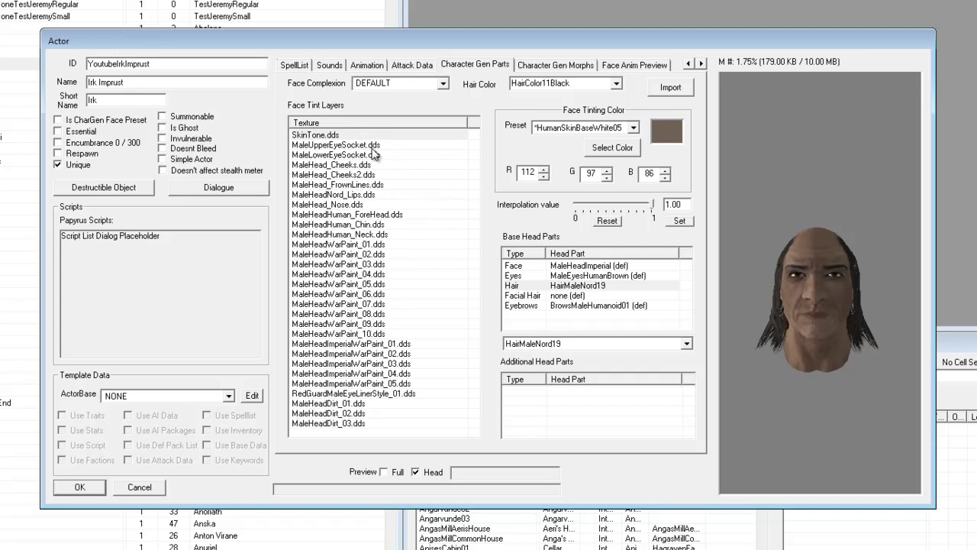
Try the black preset on the MaleHead_Nose.dds tint layer at an interpolation value of 1.00.
{"action": "left_click", "coordinate": [364, 205]}
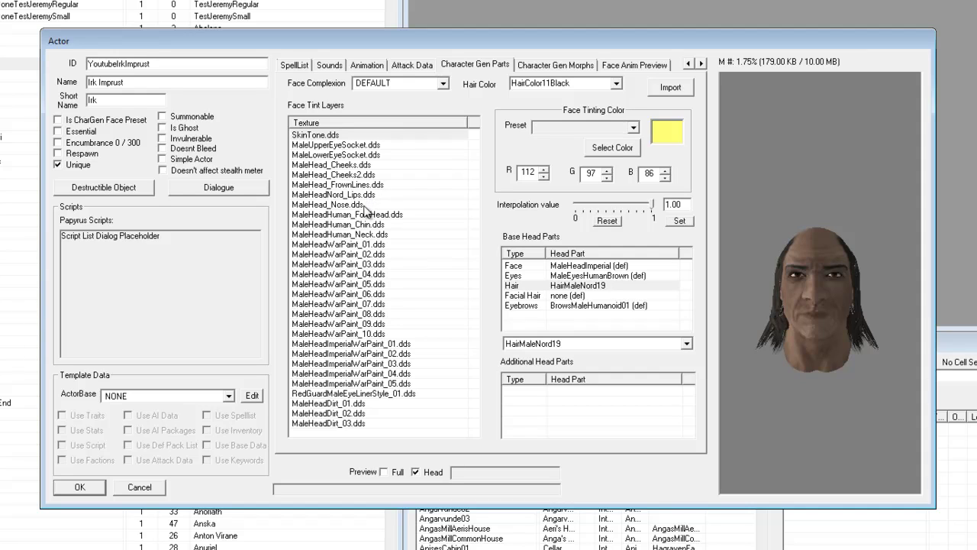
{"action": "left_click", "coordinate": [613, 130]}
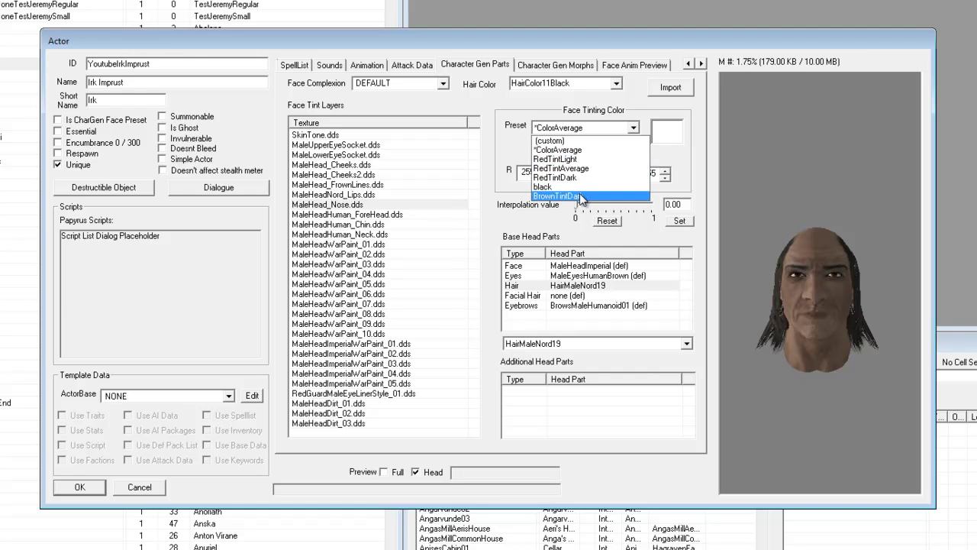
{"action": "left_click", "coordinate": [575, 187]}
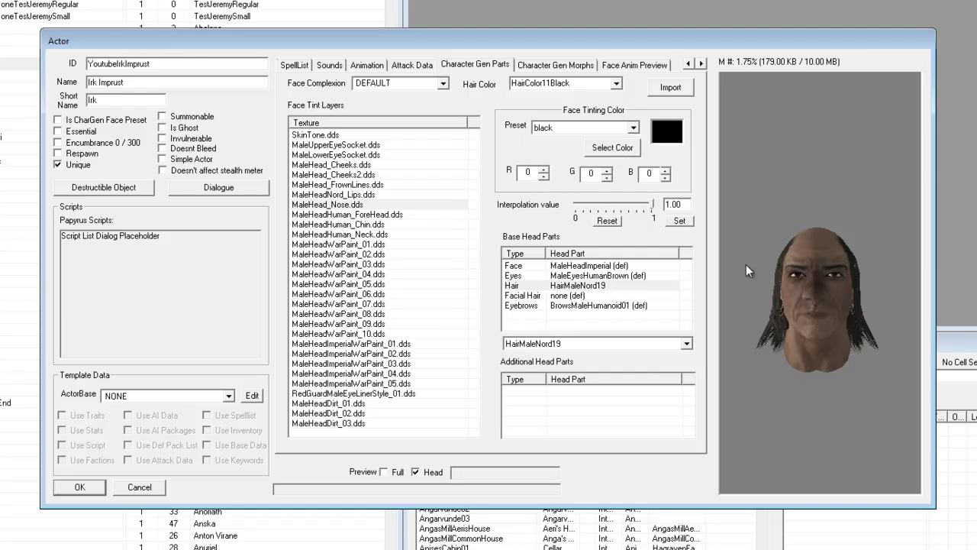
{"action": "left_click_drag", "start_coordinate": [818, 296], "coordinate": [814, 330]}
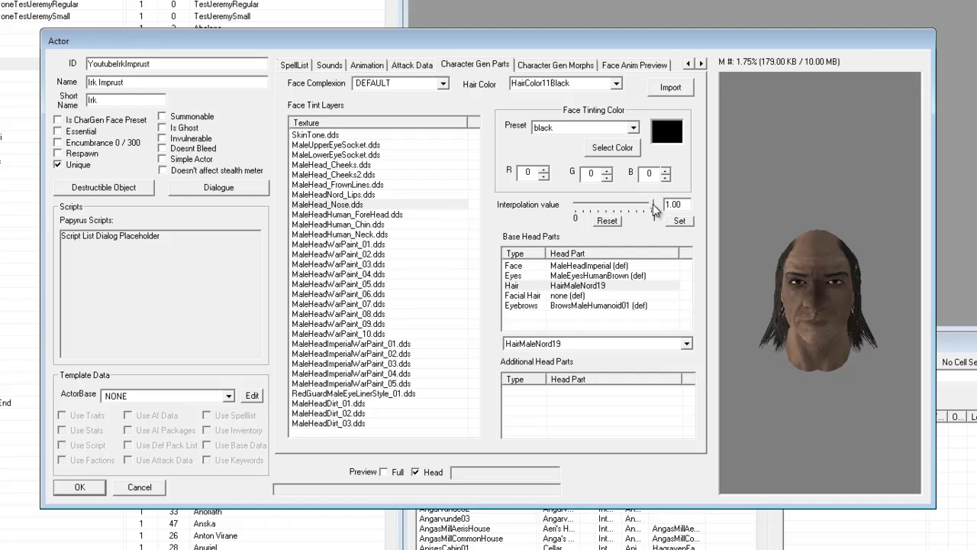
{"action": "mouse_move", "coordinate": [652, 203]}
{"action": "left_mouse_down"}
{"action": "mouse_move", "coordinate": [611, 207]}
{"action": "mouse_move", "coordinate": [661, 210]}
{"action": "left_mouse_up"}
{"action": "left_click_drag", "start_coordinate": [601, 216], "coordinate": [690, 208]}
Try a custom blue tint (R 0, G 16, B 215) on the nose layer, then restore its *ColorAverage preset.
{"action": "left_click", "coordinate": [618, 150]}
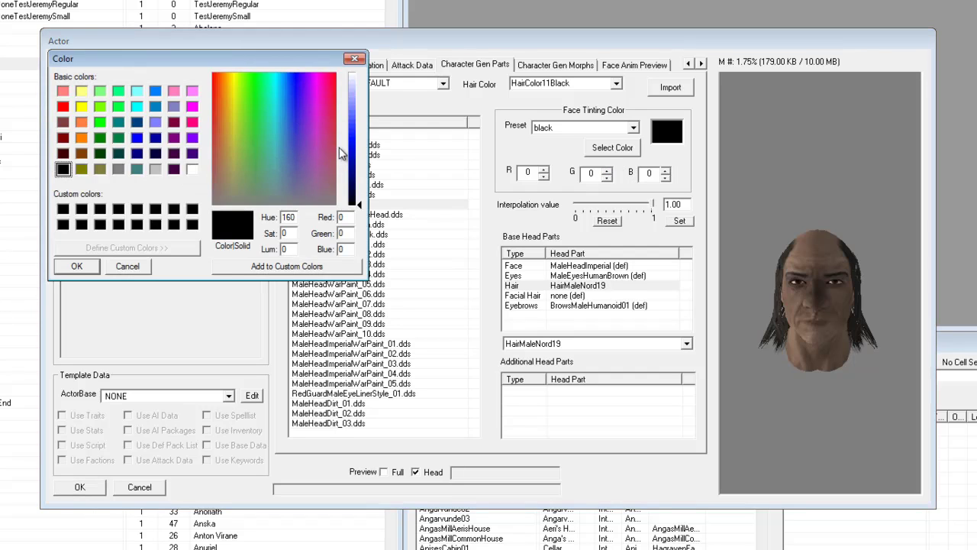
{"action": "left_click_drag", "start_coordinate": [352, 171], "coordinate": [356, 148]}
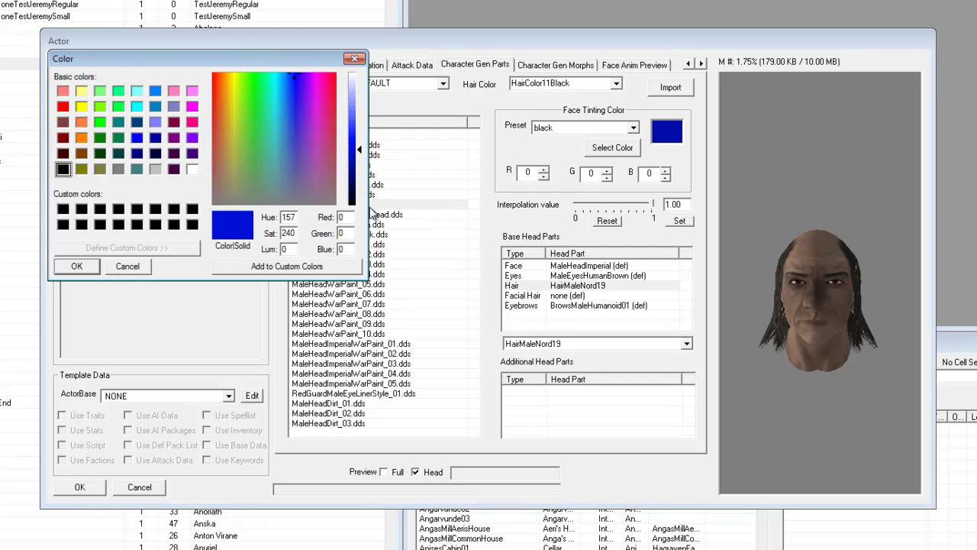
{"action": "left_click", "coordinate": [78, 267]}
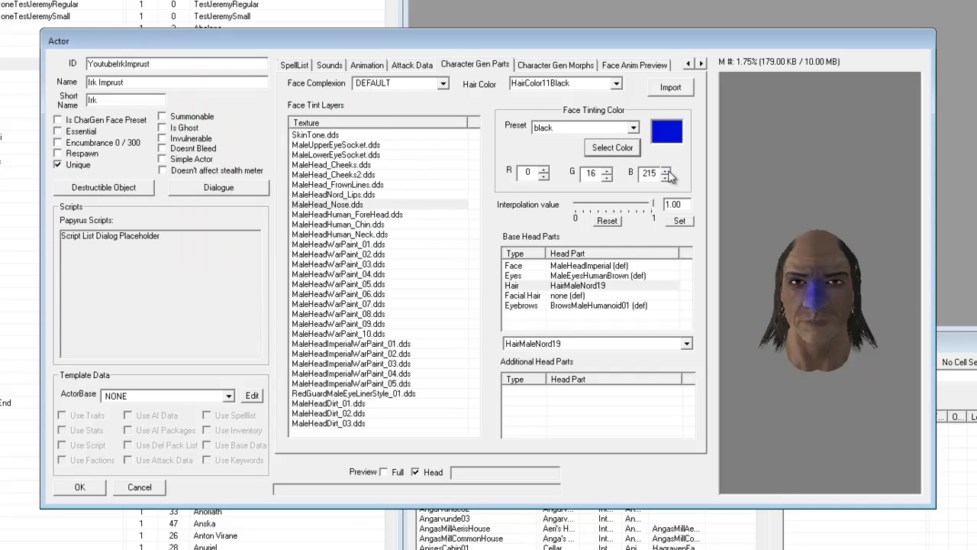
{"action": "left_click", "coordinate": [633, 128]}
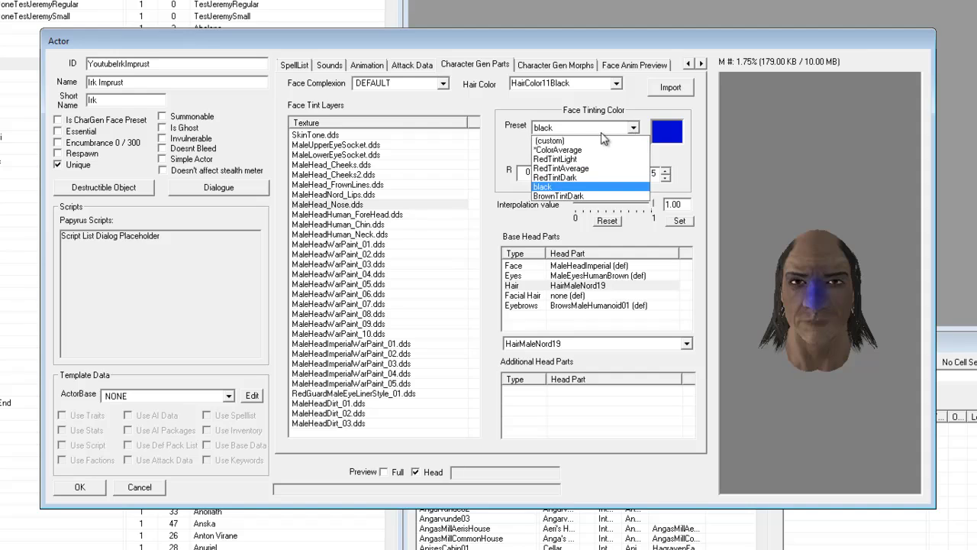
{"action": "left_click", "coordinate": [592, 150]}
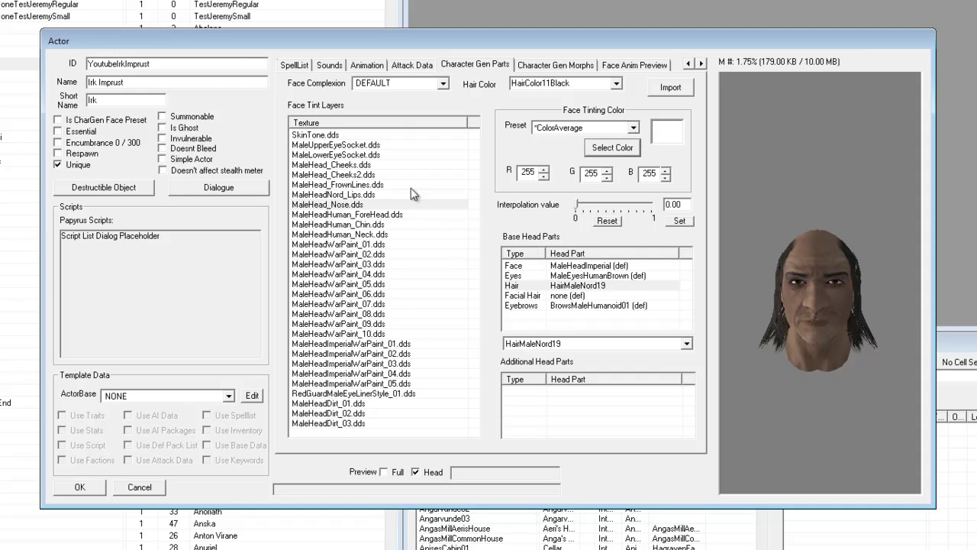
Set the interpolation value of the SkinTone.dds tint layer to 0.45 to lighten the face.
{"action": "left_click", "coordinate": [355, 136]}
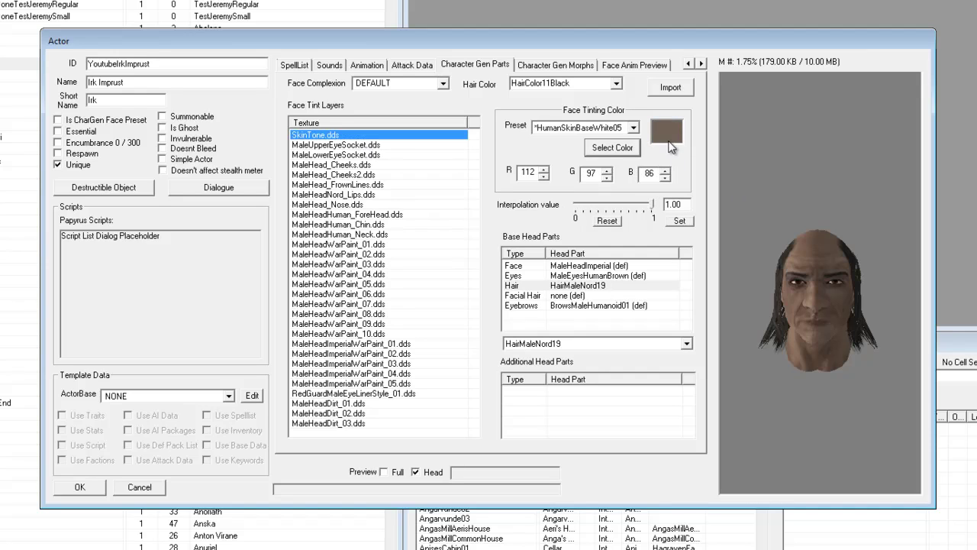
{"action": "left_click_drag", "start_coordinate": [648, 210], "coordinate": [581, 211]}
{"action": "left_click", "coordinate": [598, 205]}
{"action": "left_click", "coordinate": [635, 204]}
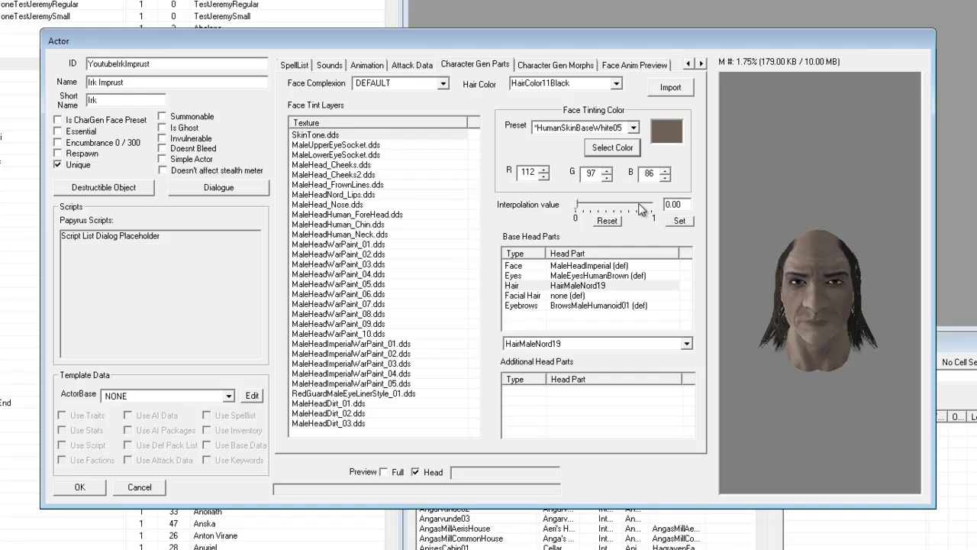
{"action": "left_click_drag", "start_coordinate": [577, 208], "coordinate": [611, 218]}
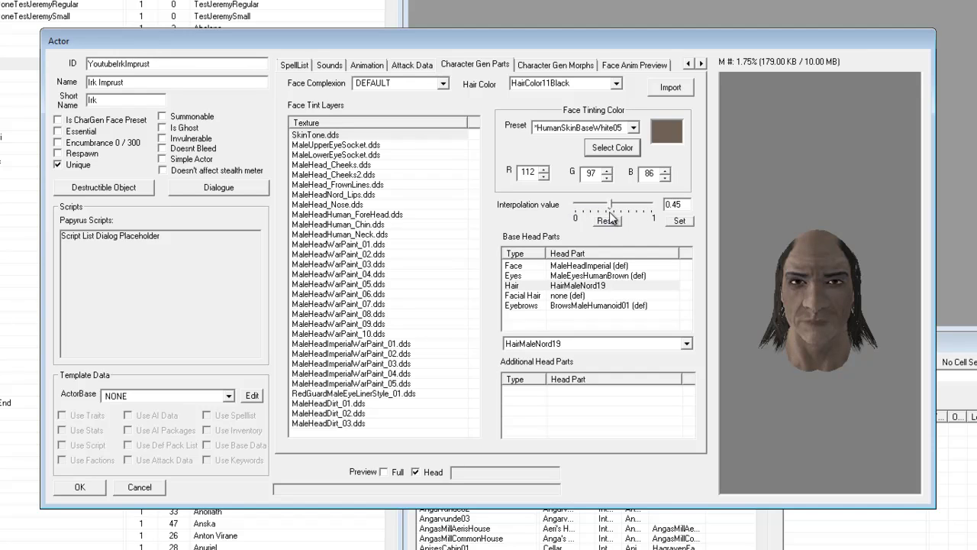